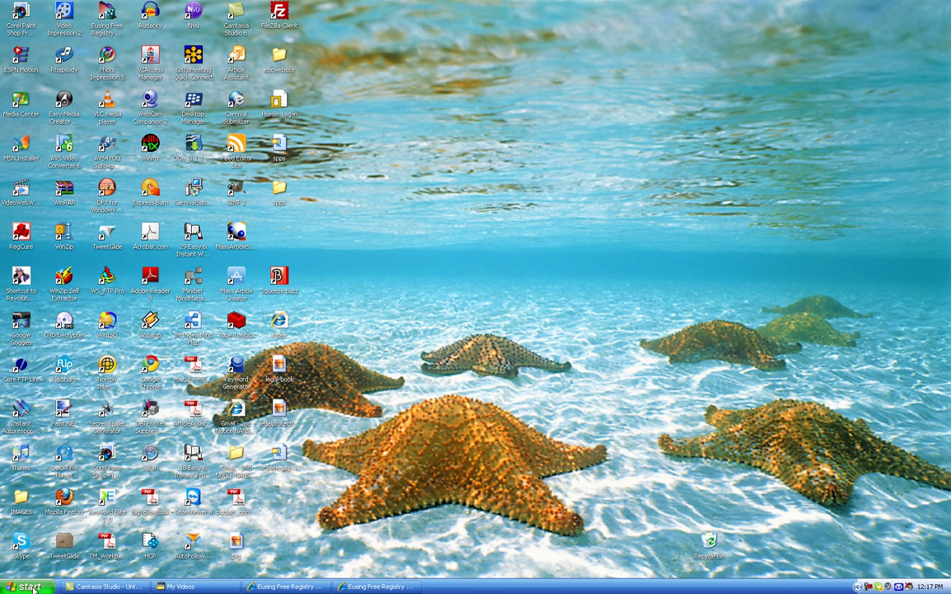
Start Internet Explorer full-screen and search Google for 'eusing registry cleaner'.
left_click(31, 586)
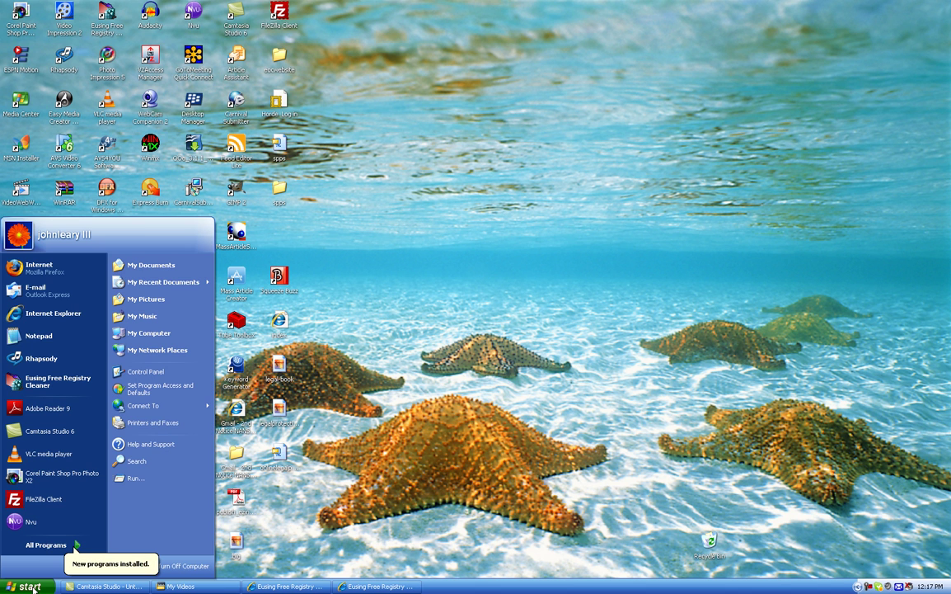
left_click(53, 313)
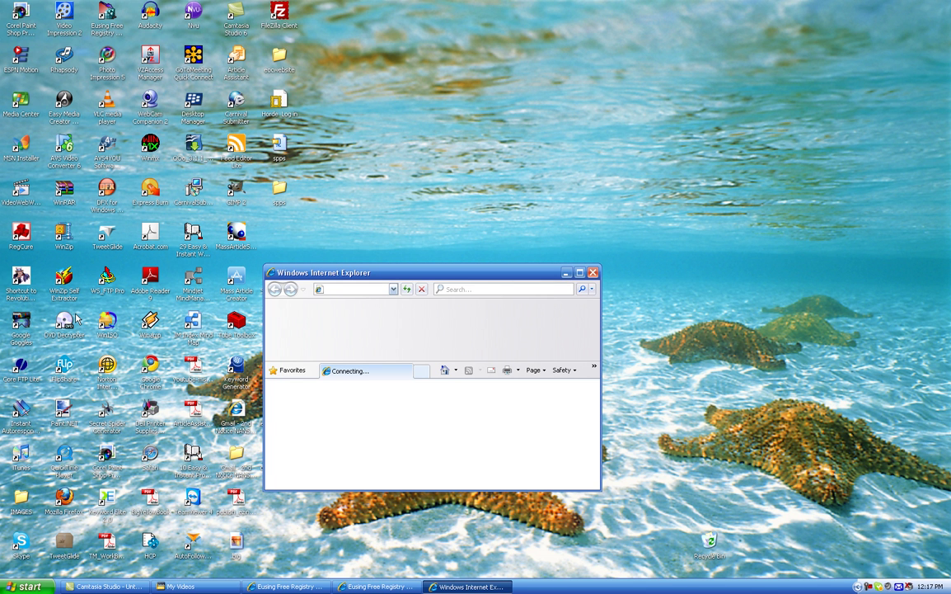
left_click(581, 273)
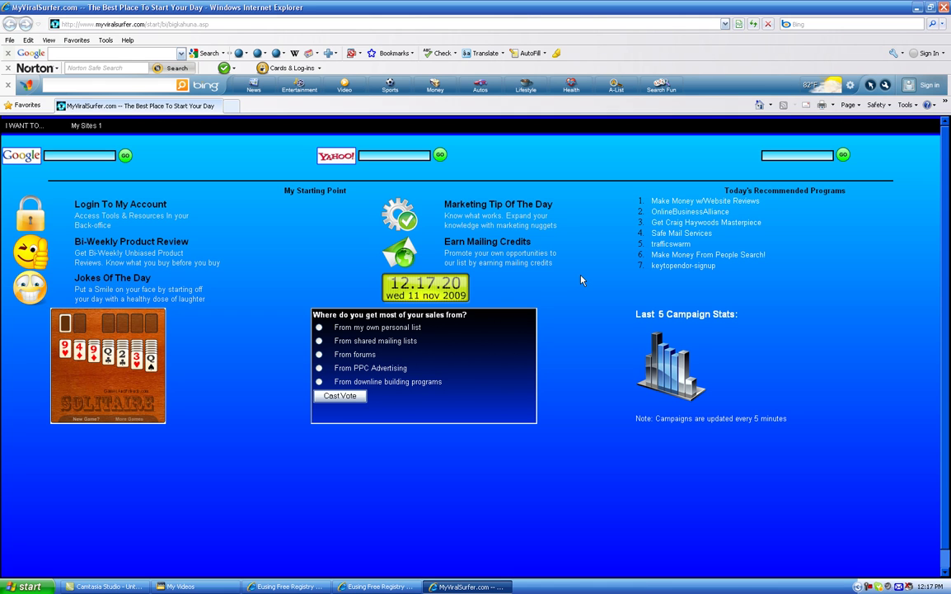
left_click(797, 24)
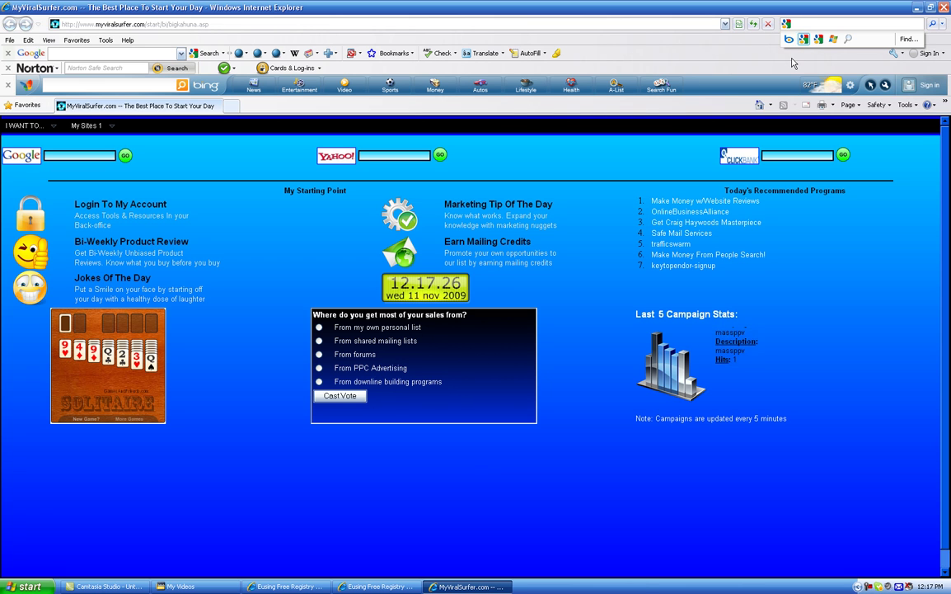
type("Eusing")
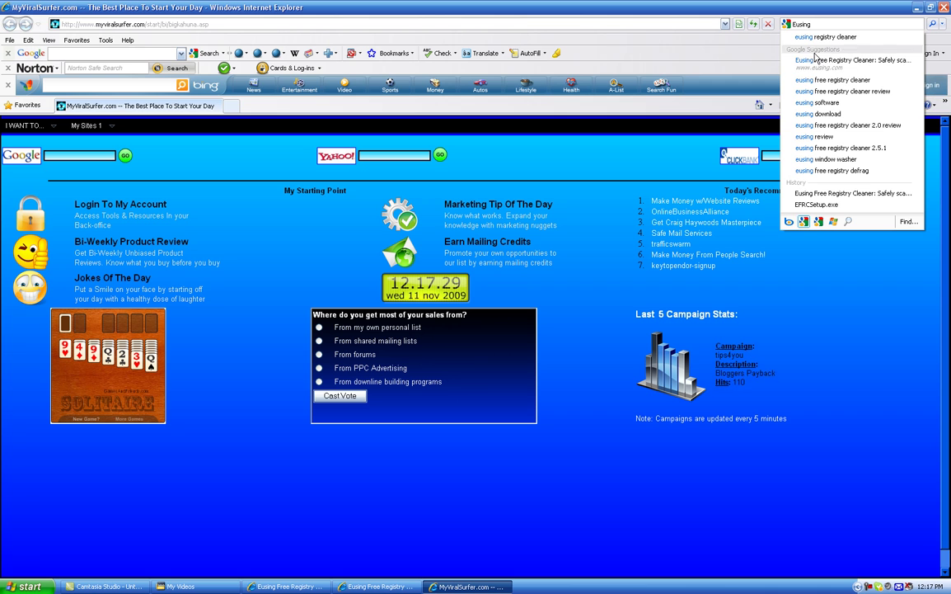
left_click(817, 38)
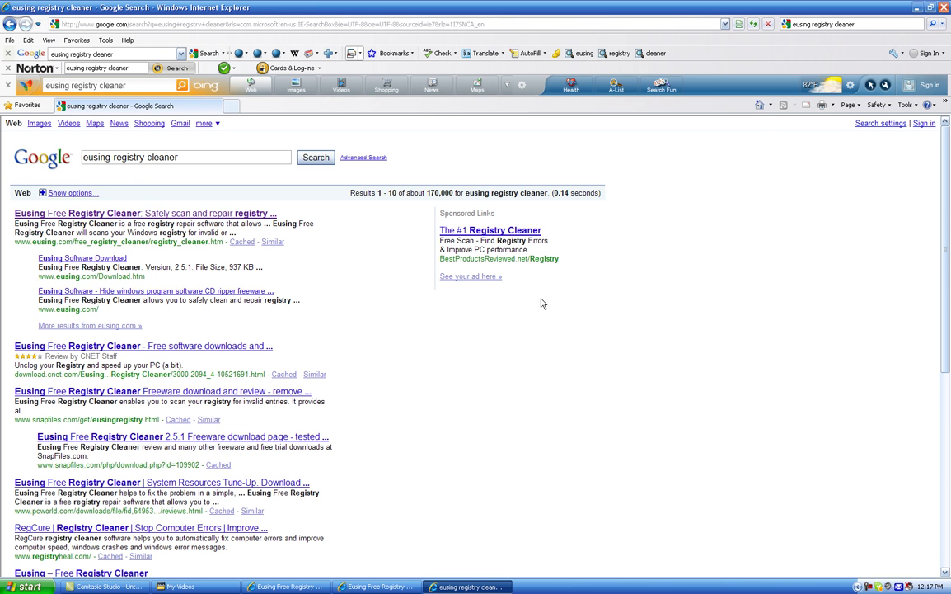
Follow Eusing's official page to its Download Site1 SnapFiles page, shown full-screen.
left_click(121, 214)
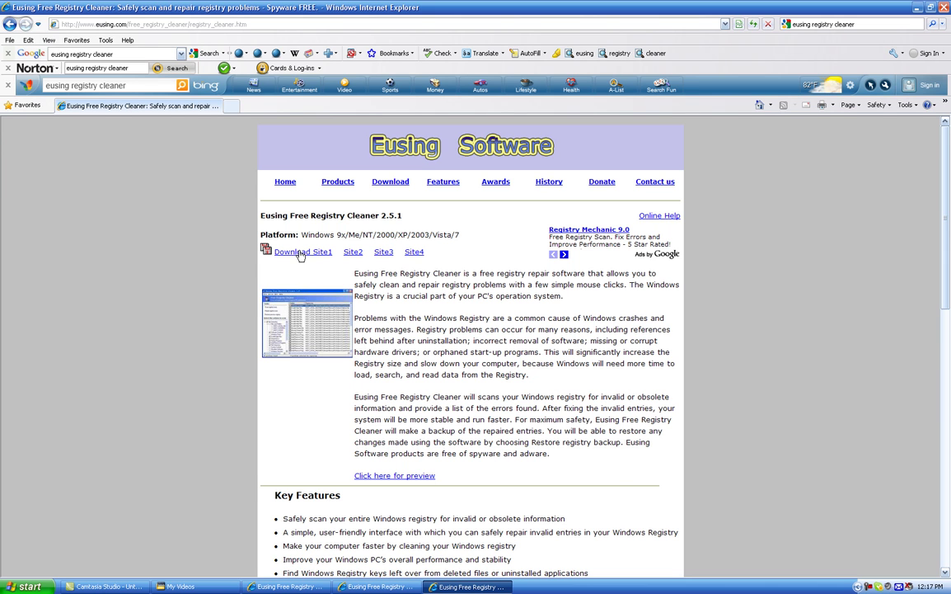
left_click(300, 252)
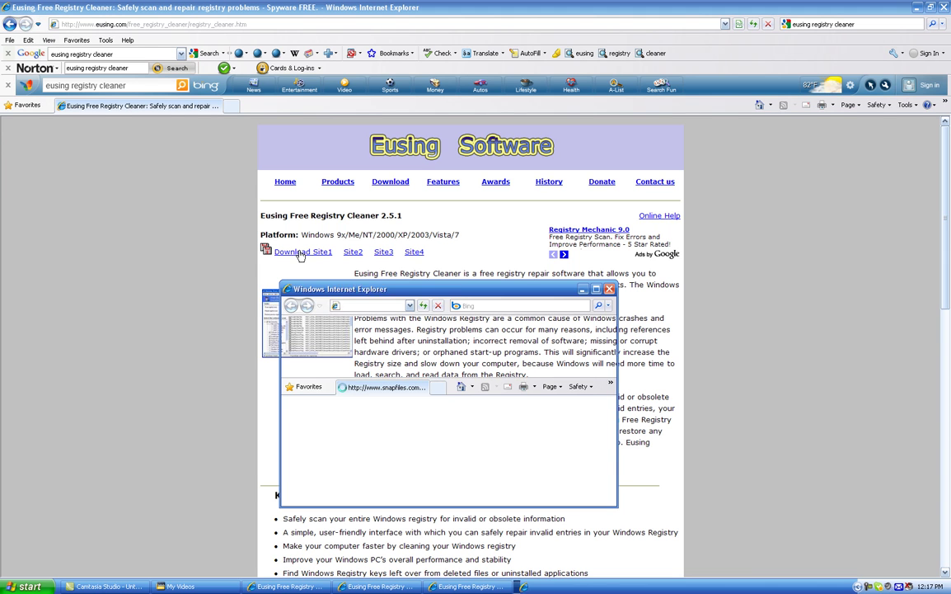
left_click(597, 291)
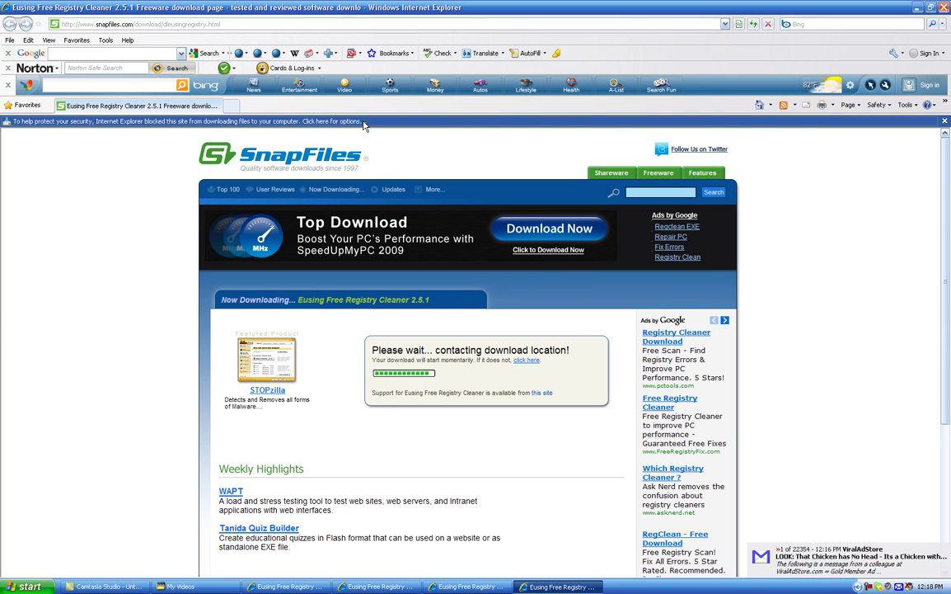
Allow the blocked EFRCSetup.exe download and run it past the security warning.
left_click(363, 124)
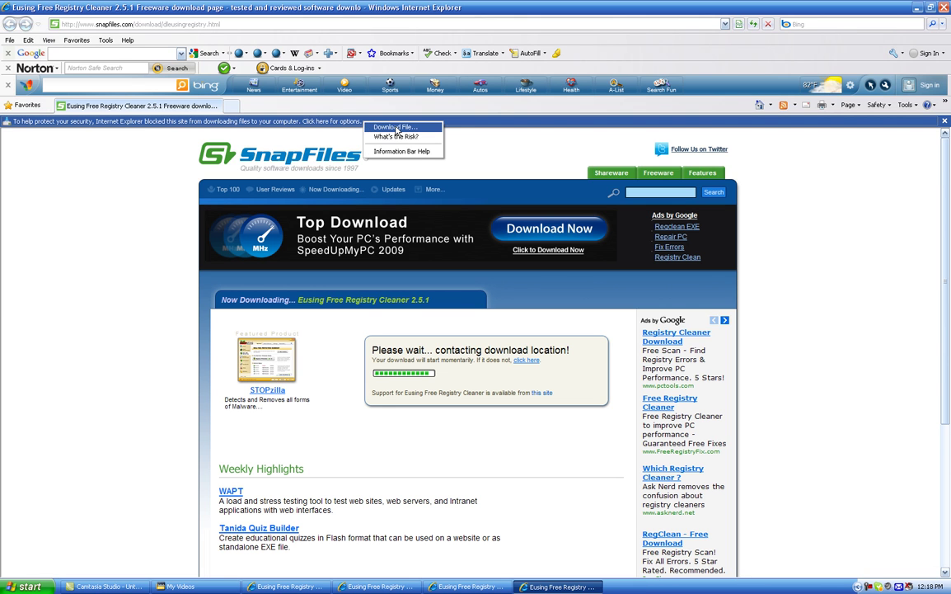
left_click(397, 128)
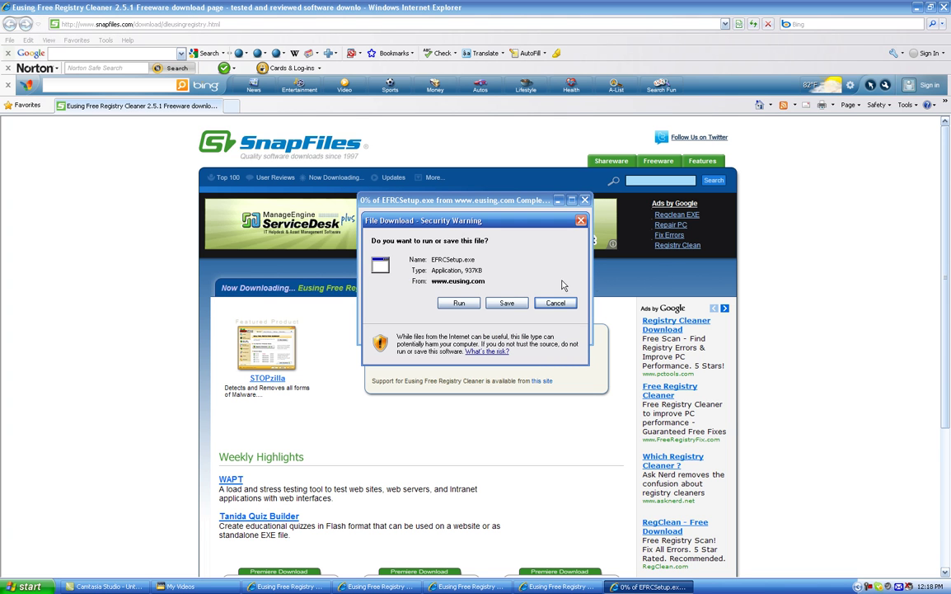
left_click(459, 304)
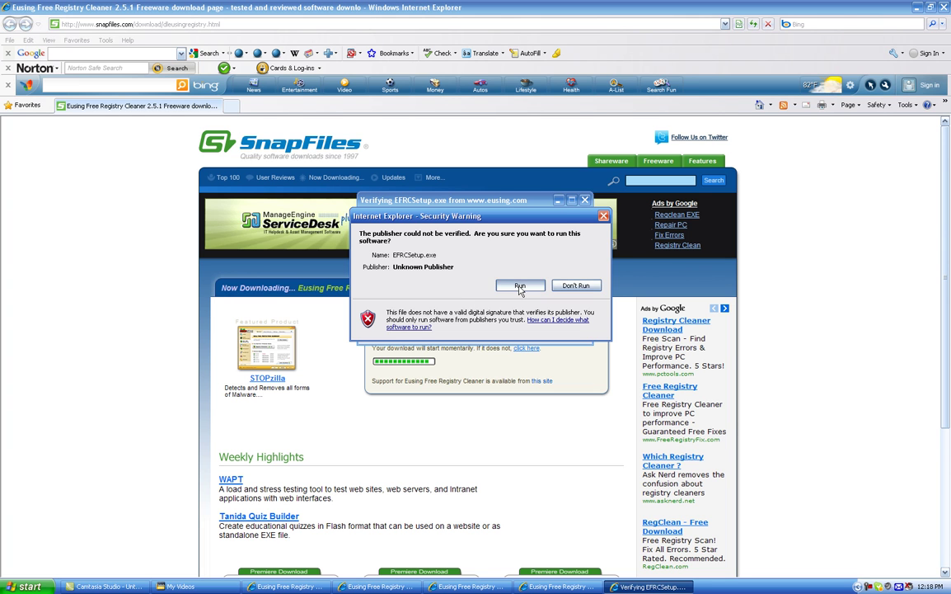
left_click(518, 285)
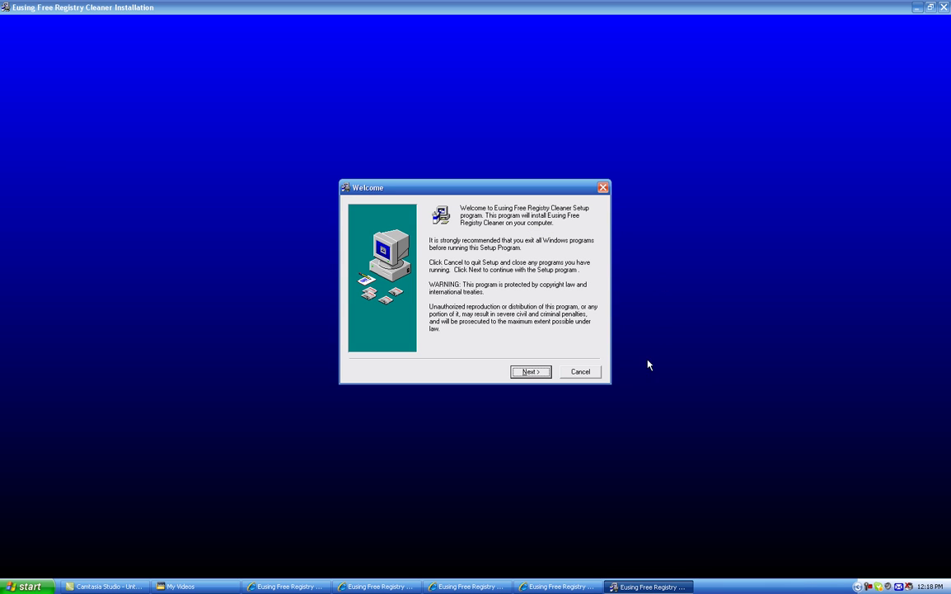
Install Eusing Free Registry Cleaner 2.5.1 with the default destination folder and program group.
left_click(530, 372)
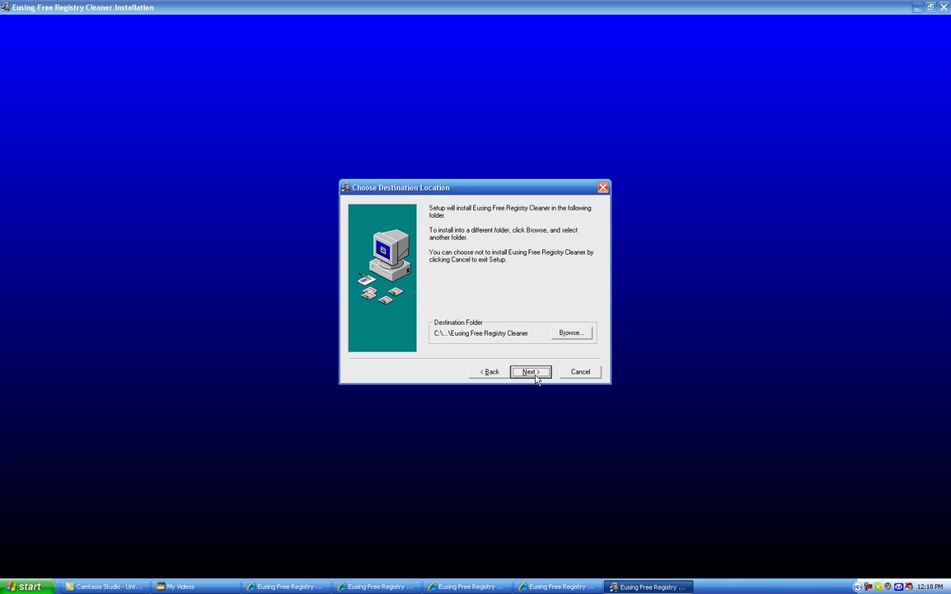
left_click(534, 373)
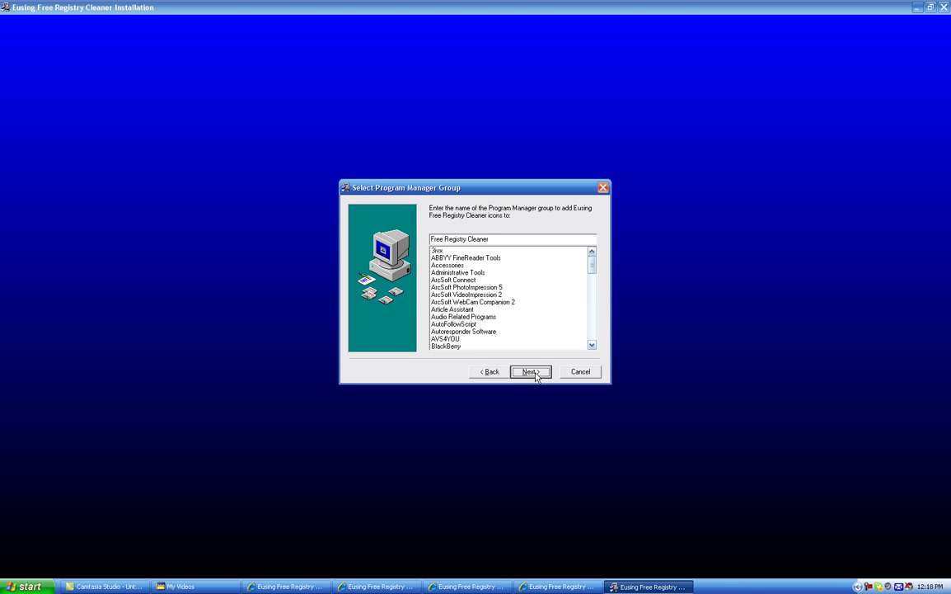
left_click(532, 371)
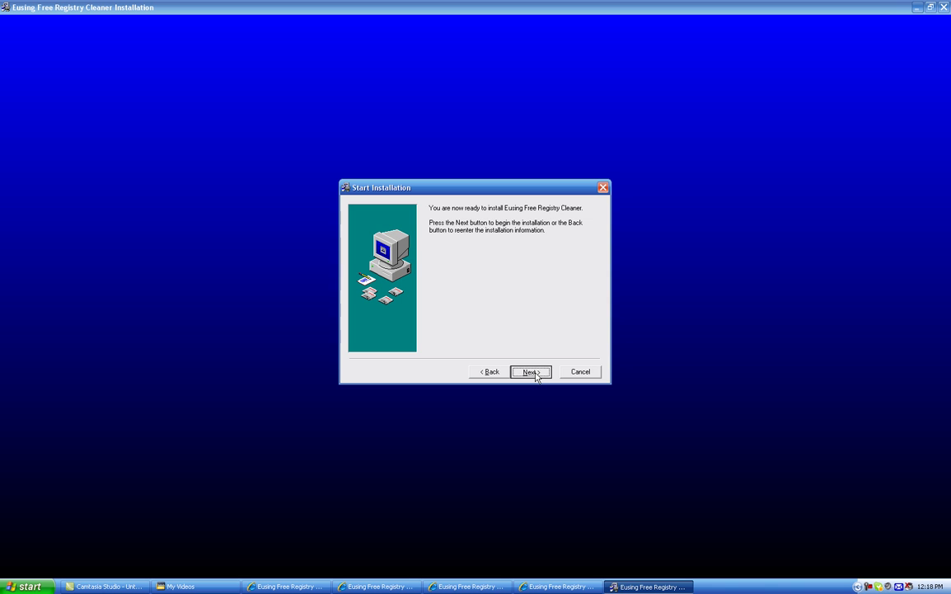
left_click(532, 372)
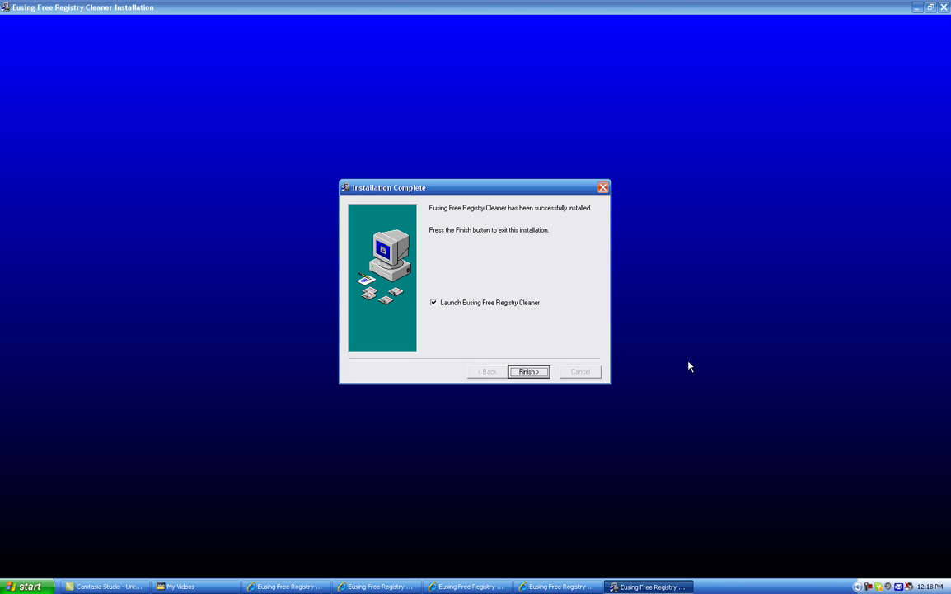
left_click(539, 375)
Finish setup with Launch checked and skip the Support Eusing Free Registry Cleaner registration dialog.
left_click(544, 372)
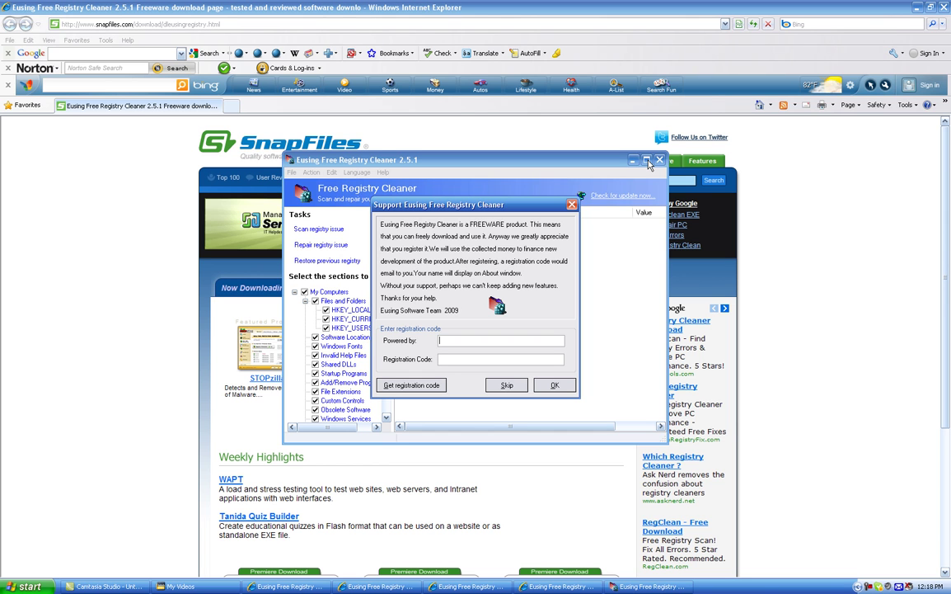
left_click(513, 388)
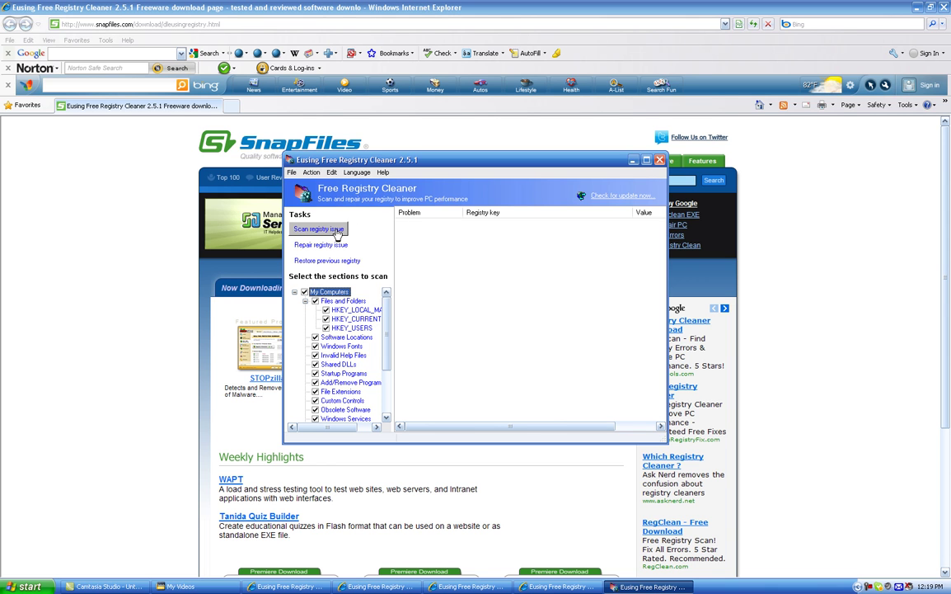
Scan for registry issues, stopping the scan after it reports one problem.
left_click(336, 234)
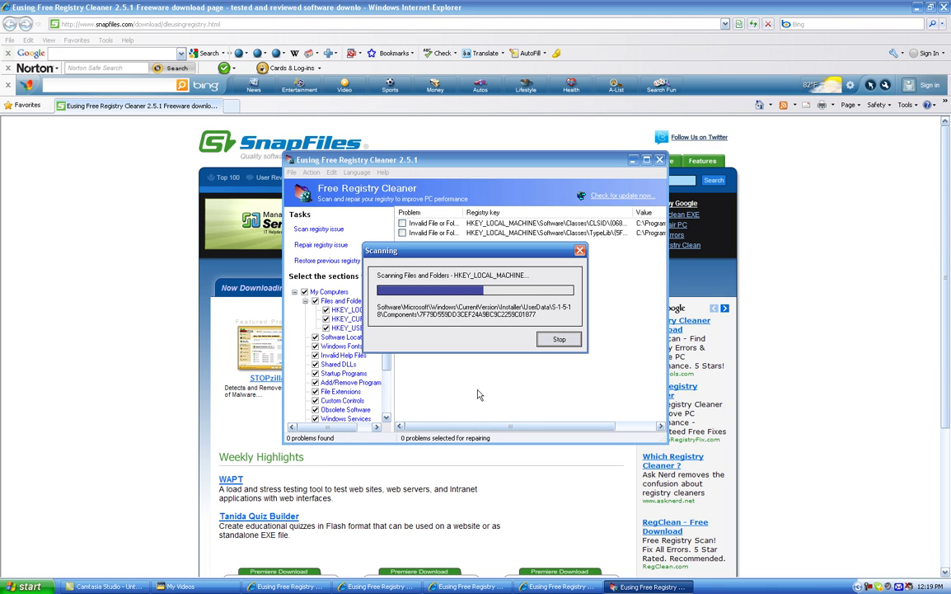
left_click(561, 339)
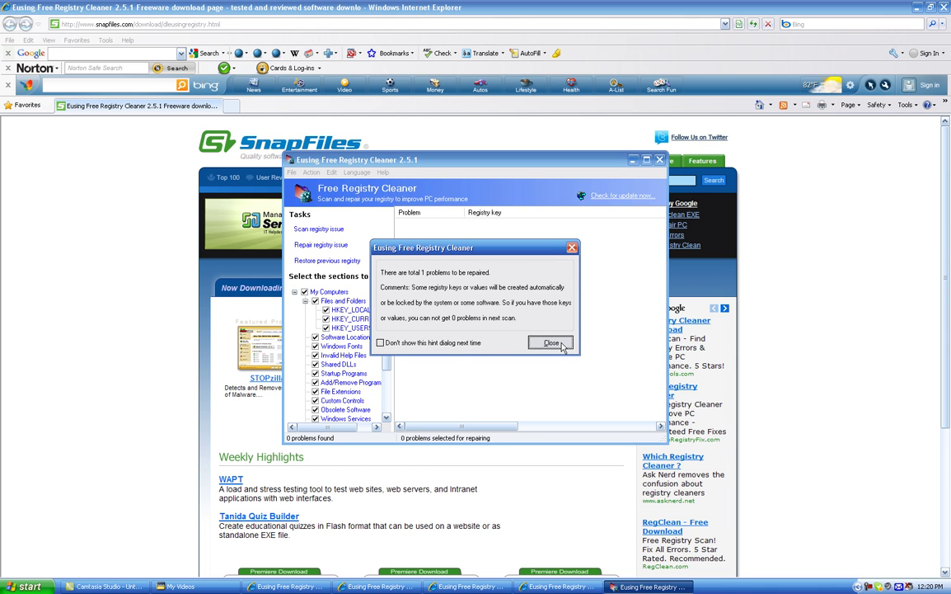
Close the problem-count hint, maximize the cleaner window, then exit the program.
left_click(550, 343)
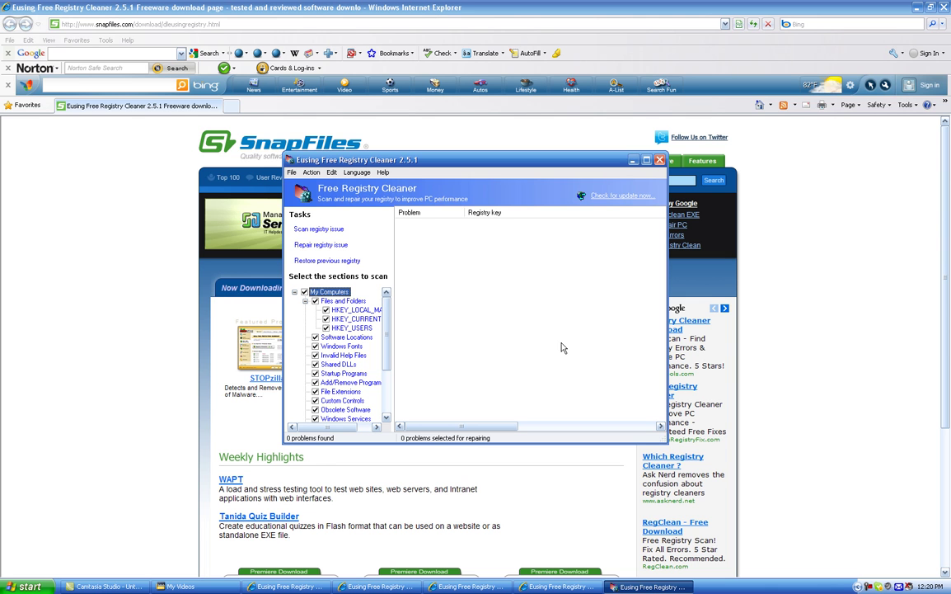
left_click(647, 161)
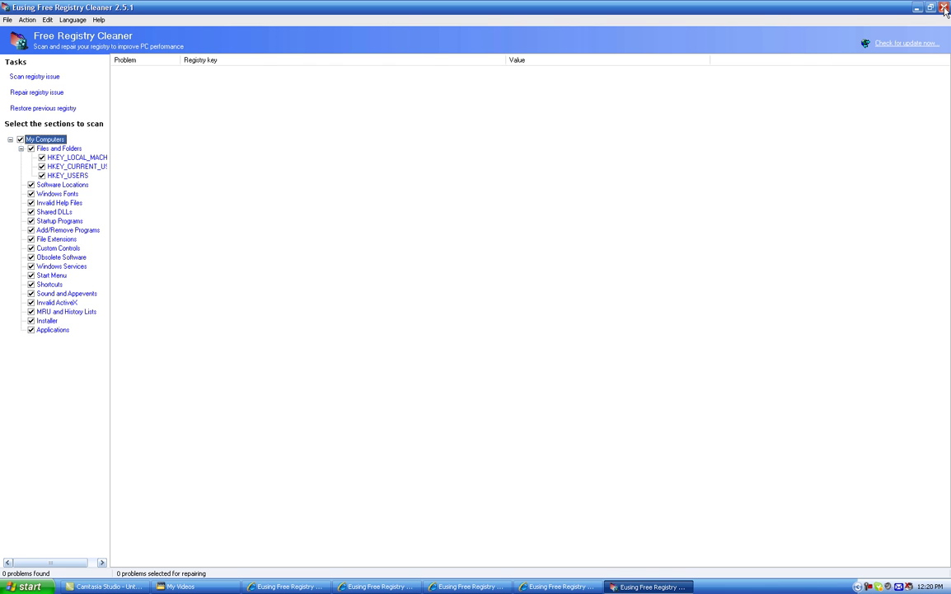
left_click(945, 8)
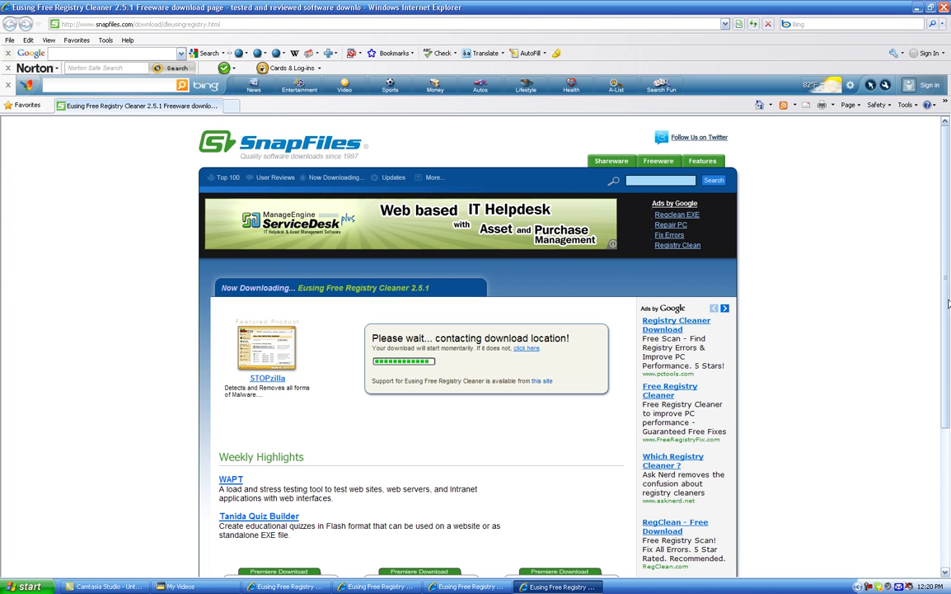